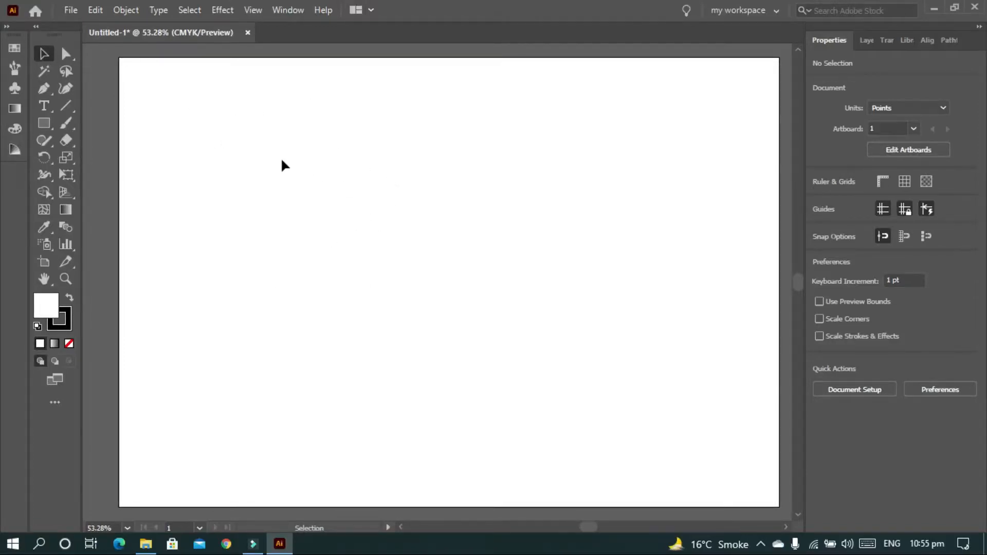
drag(239, 114, 572, 331)
drag(286, 176, 596, 340)
drag(368, 209, 562, 332)
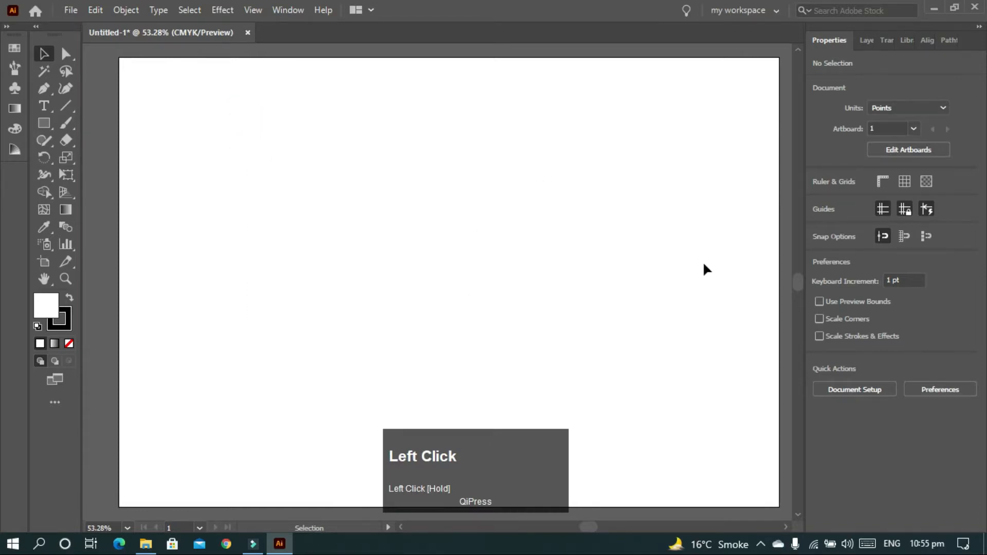
- Place the three linked images background, images and for background from the Downloads folder at separate spots on the artboard
click(71, 10)
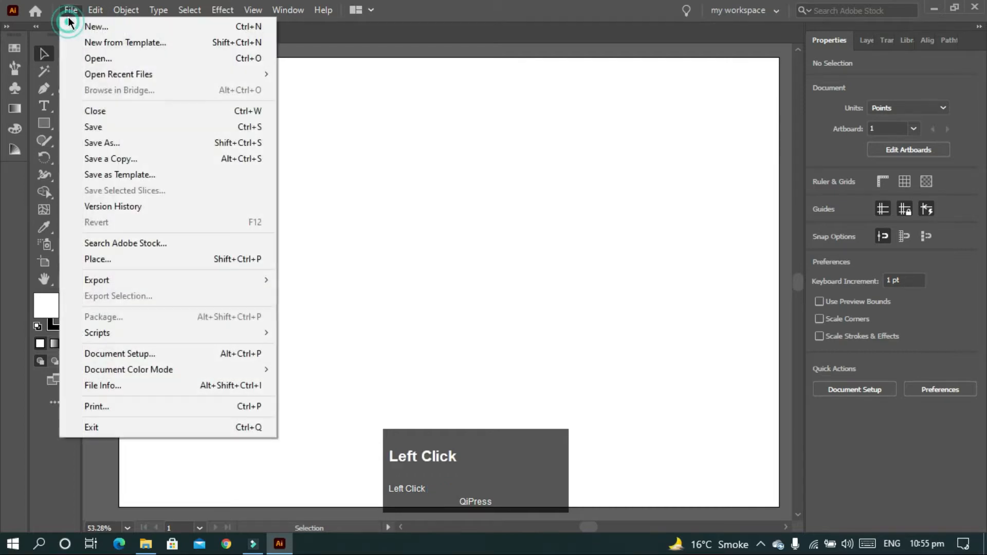
click(146, 258)
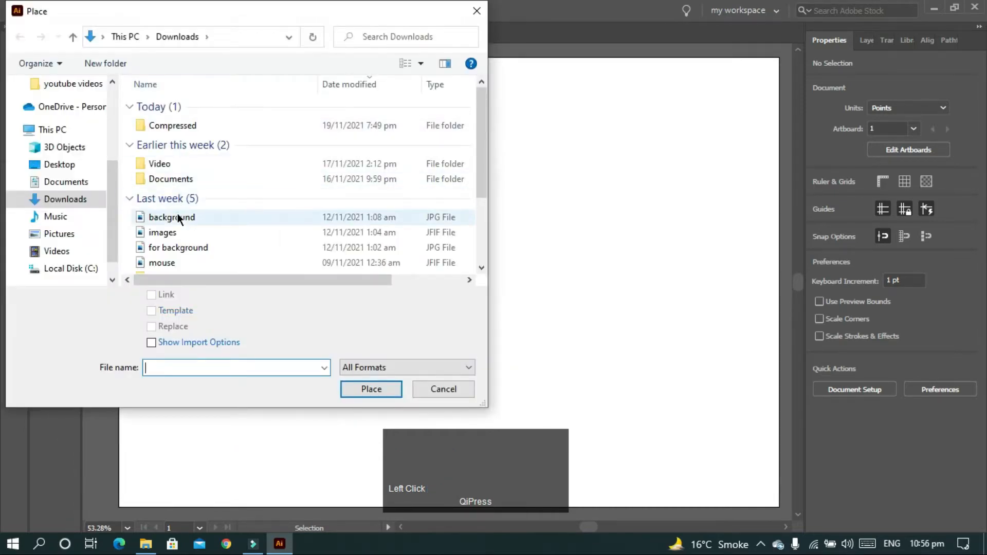
click(177, 215)
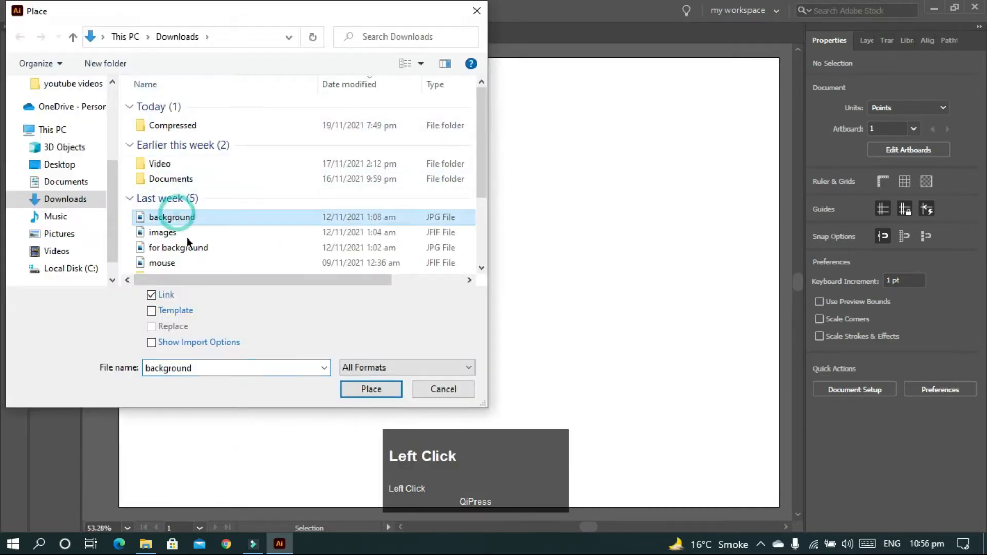
shift+click(218, 248)
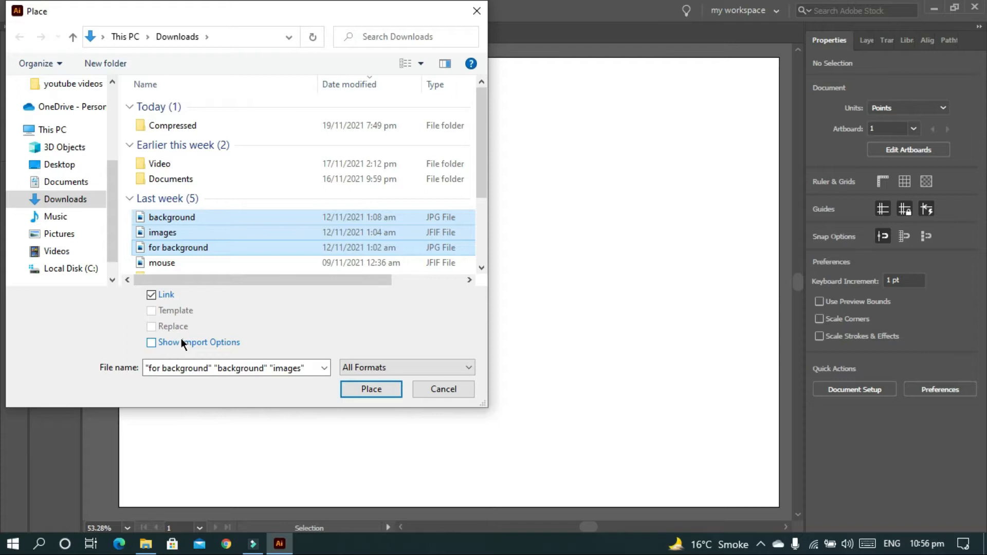
click(375, 388)
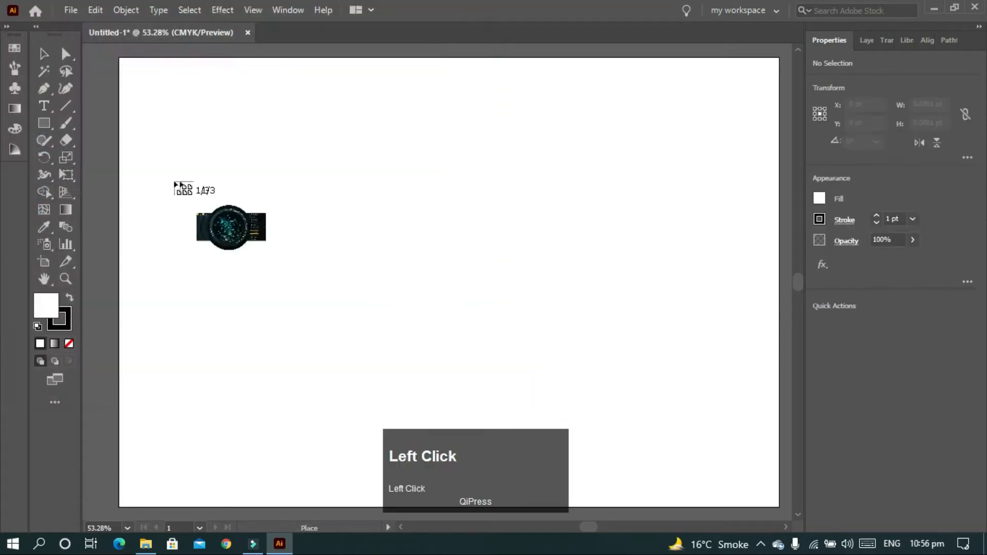
click(201, 183)
click(635, 247)
click(574, 96)
click(426, 301)
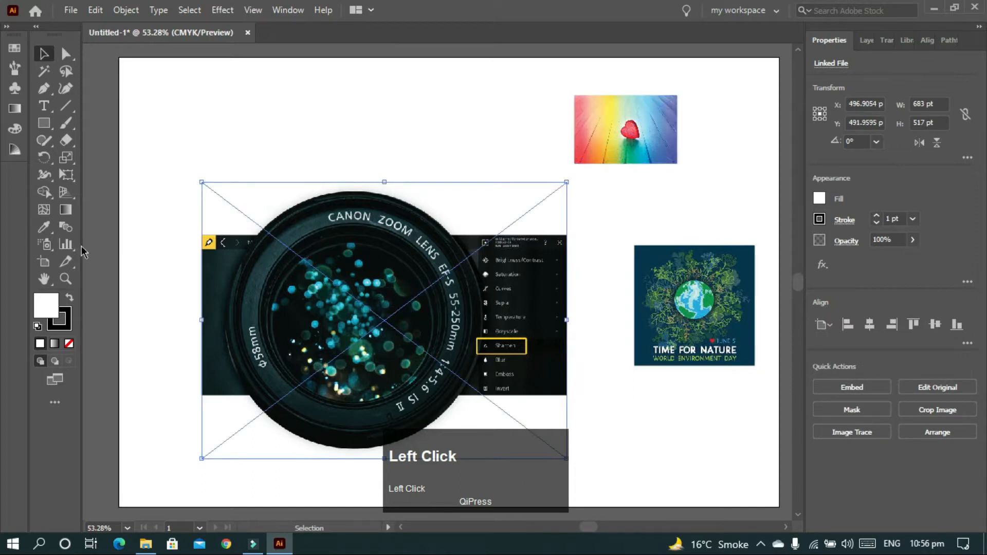
- Move the camera lens image slightly higher on the artboard
drag(471, 220, 707, 406)
click(145, 160)
click(312, 286)
drag(366, 331, 353, 279)
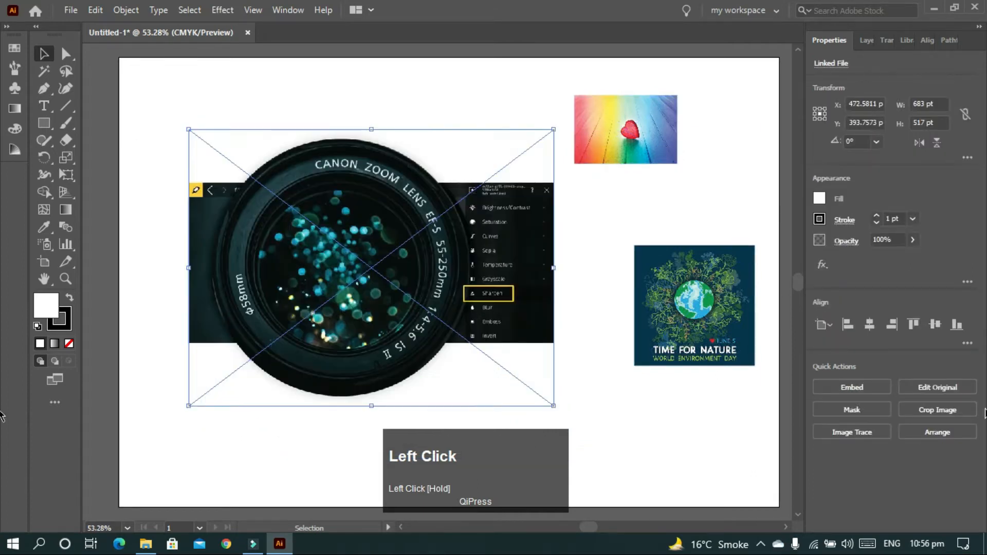
- Embed the camera lens, rainbow heart and Time for Nature images in the document
click(855, 392)
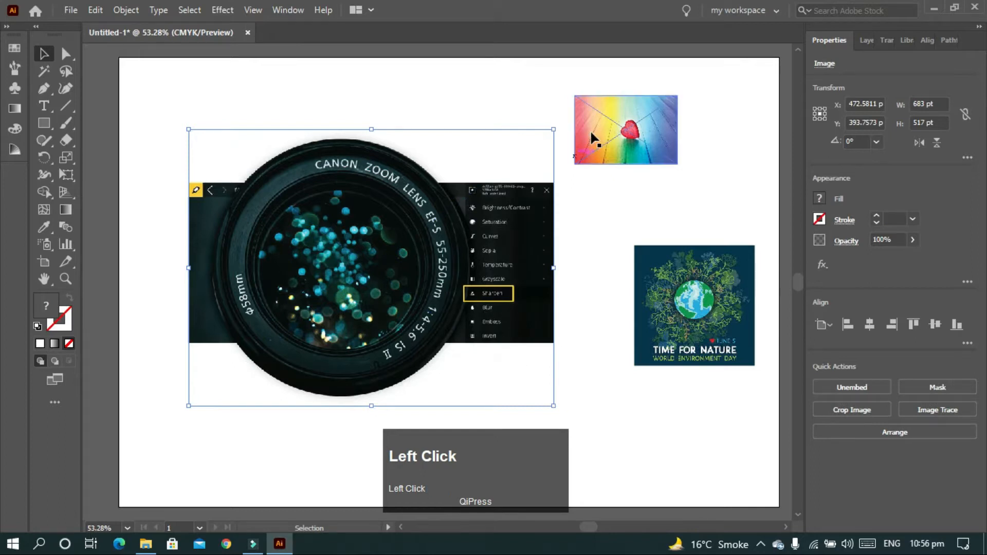
click(591, 137)
click(835, 393)
click(694, 309)
click(827, 388)
click(547, 379)
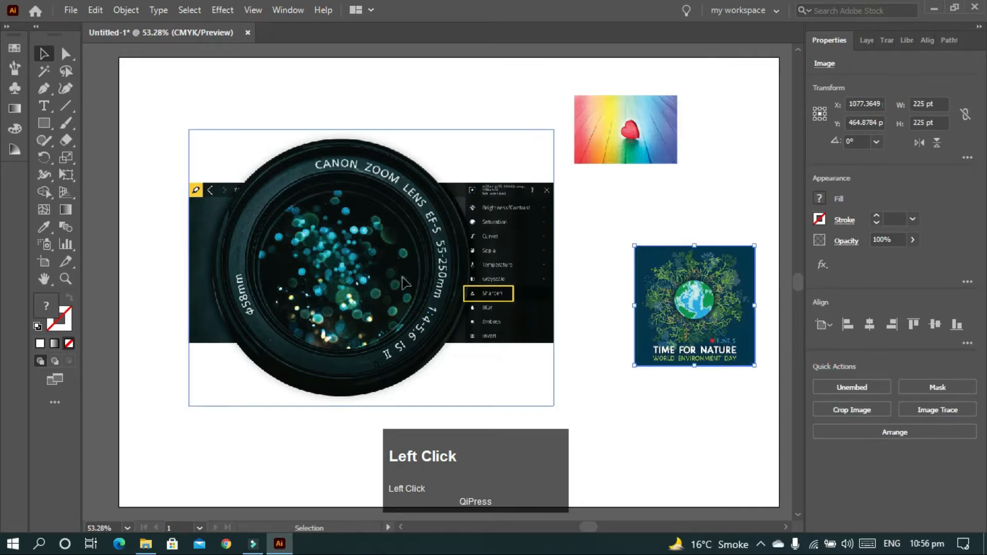
- Shift the lens image slightly down and draw a white circle about 475 pt across over the lens
drag(318, 295, 294, 333)
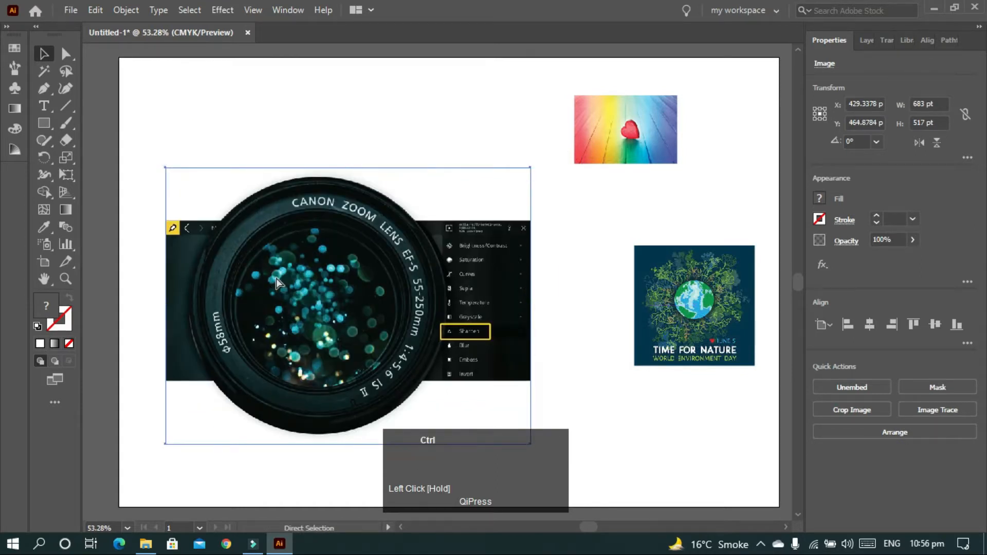
scroll(276, 278, left, 3)
scroll(276, 279, down, 2)
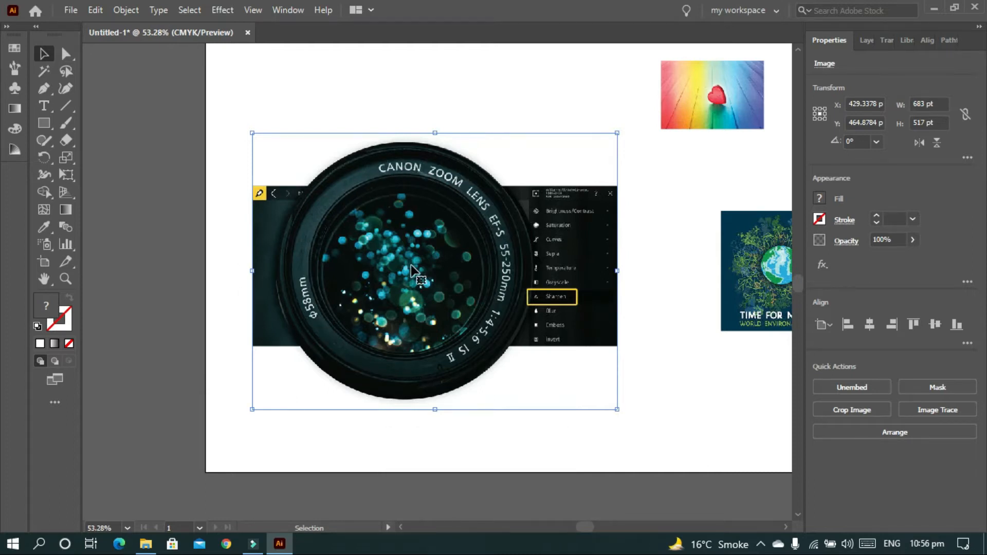
key(l)
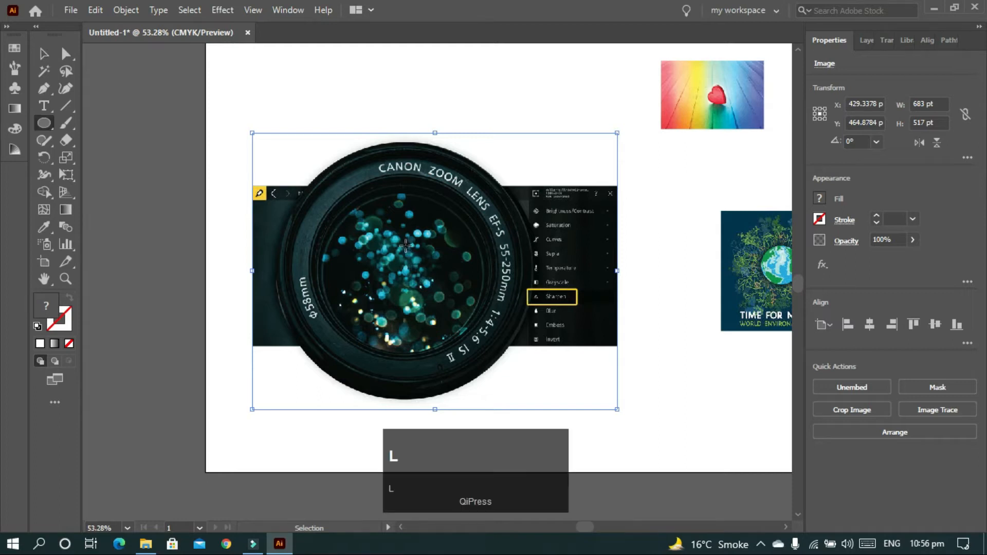
drag(405, 277, 406, 277)
drag(436, 401, 432, 397)
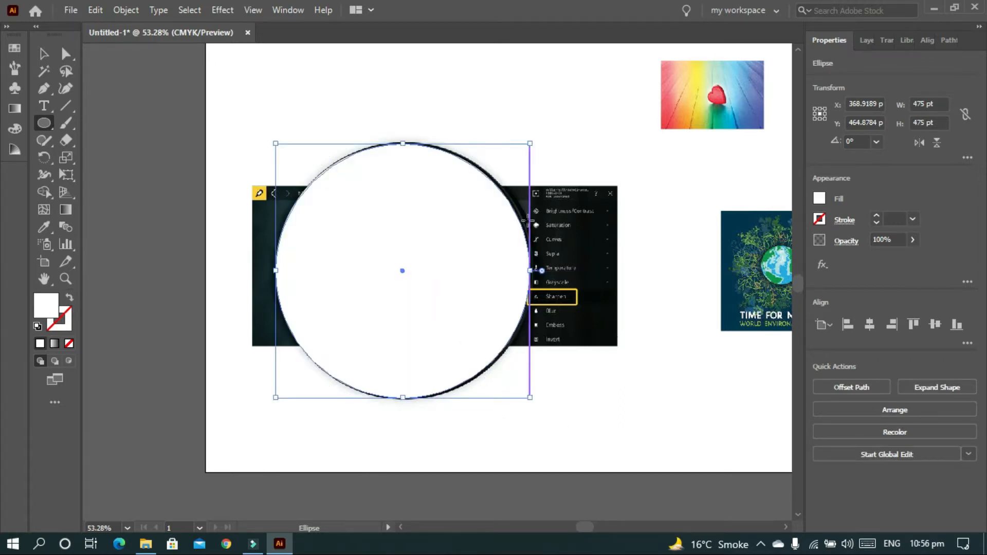
- Stretch the circle to about 486 × 493 pt so it covers the whole camera lens
key(v)
drag(530, 271, 536, 270)
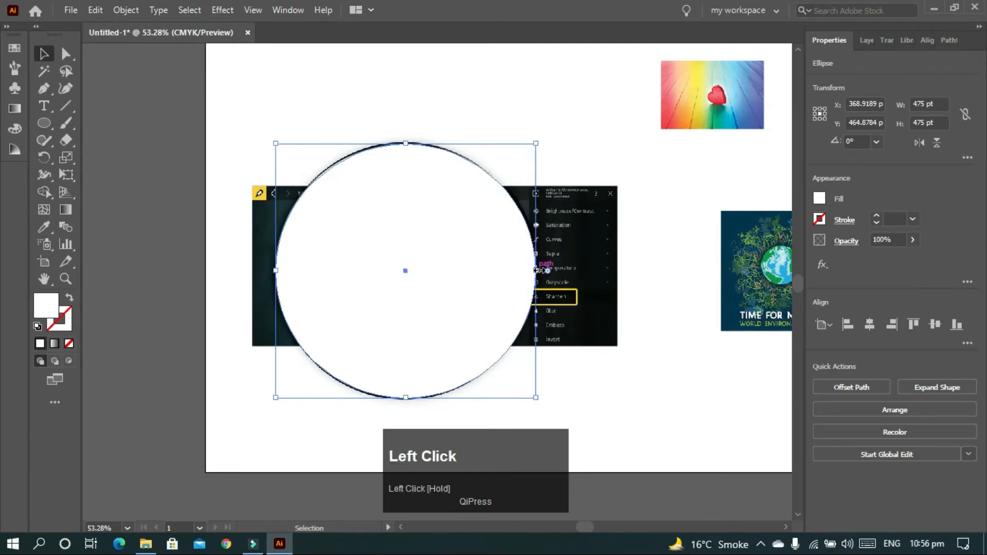
drag(406, 144, 403, 137)
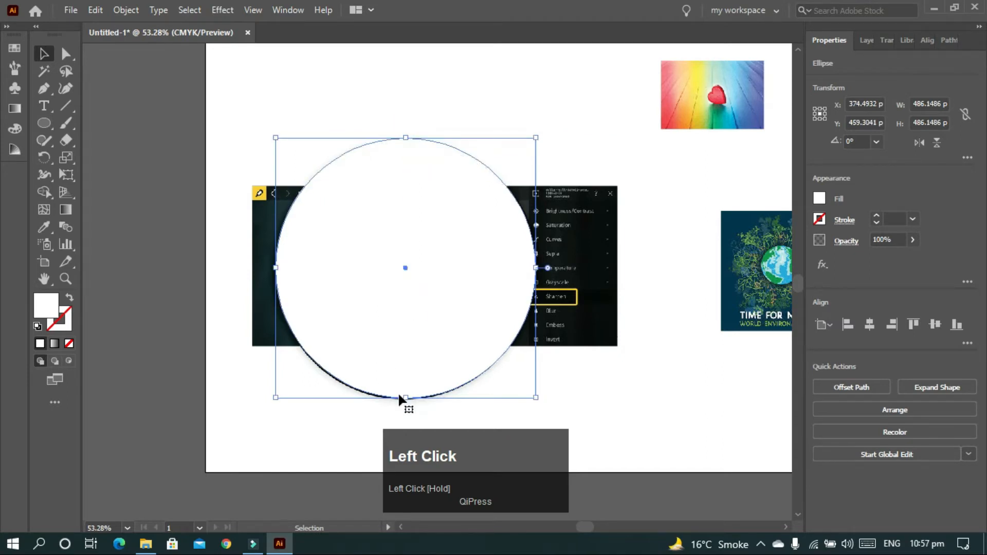
drag(405, 397, 404, 405)
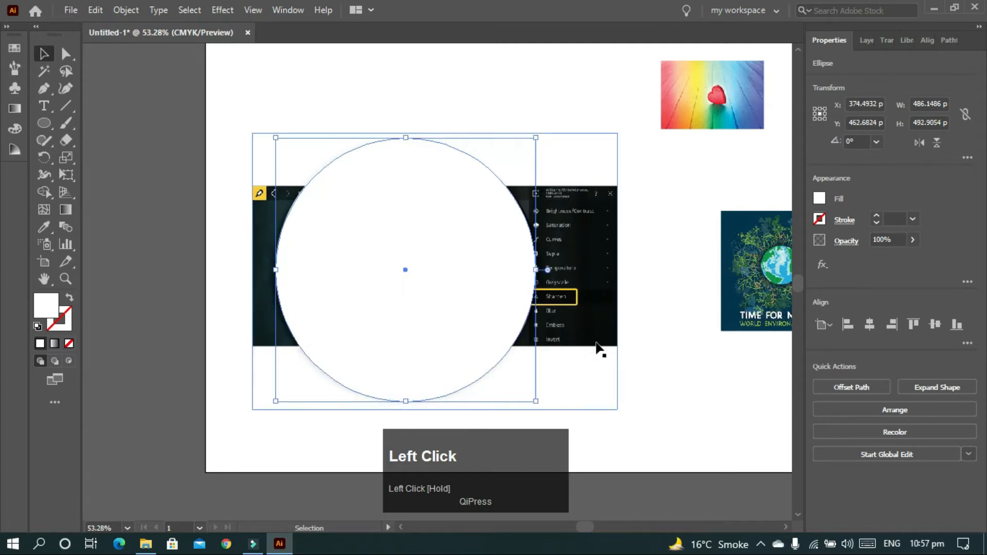
click(549, 86)
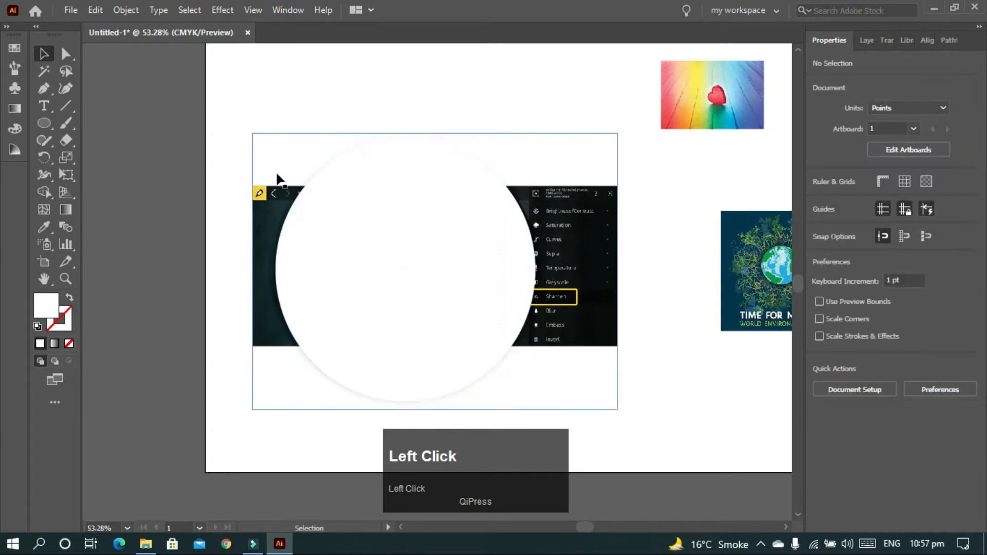
- Select the circle together with the lens image and make a clipping mask from them
click(424, 227)
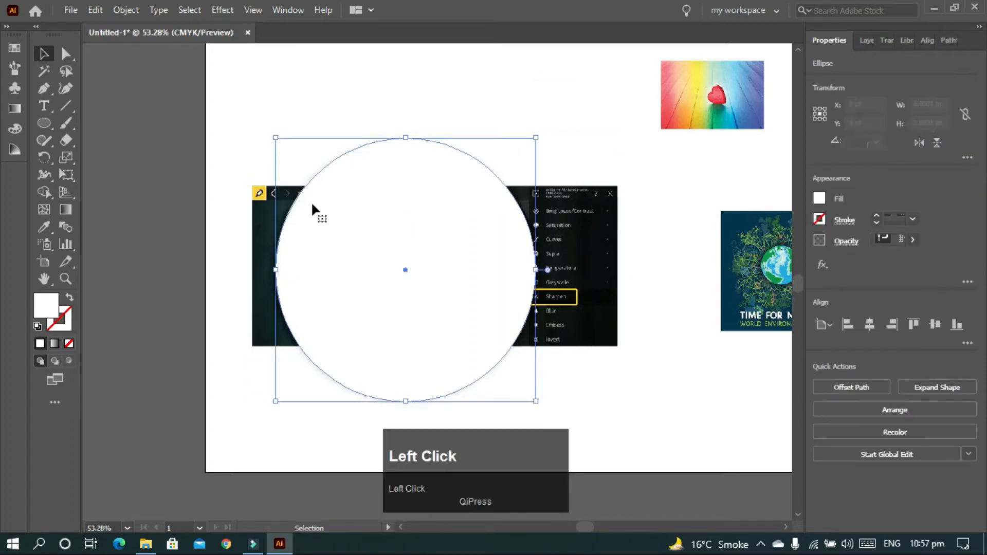
drag(221, 152, 419, 296)
drag(294, 102, 480, 283)
right_click(396, 250)
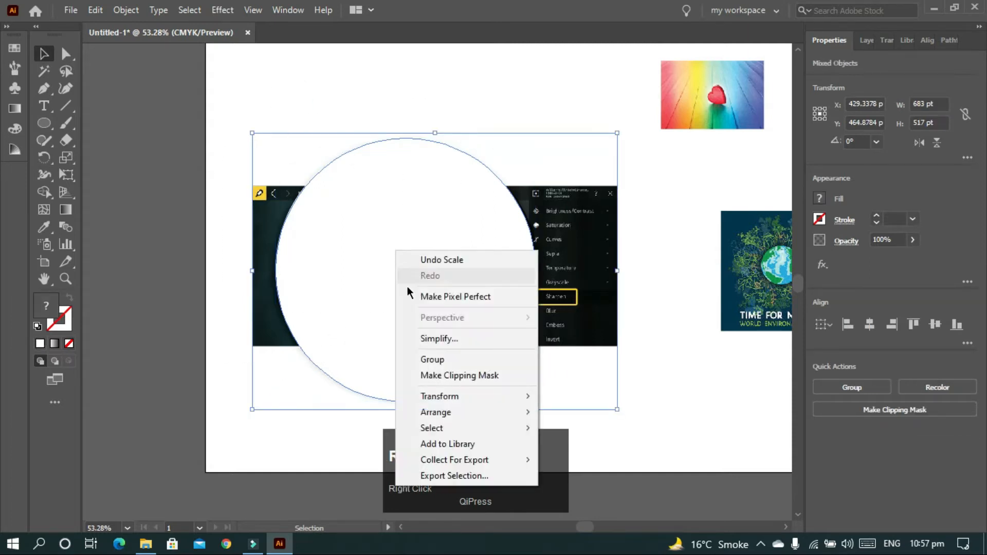
click(439, 376)
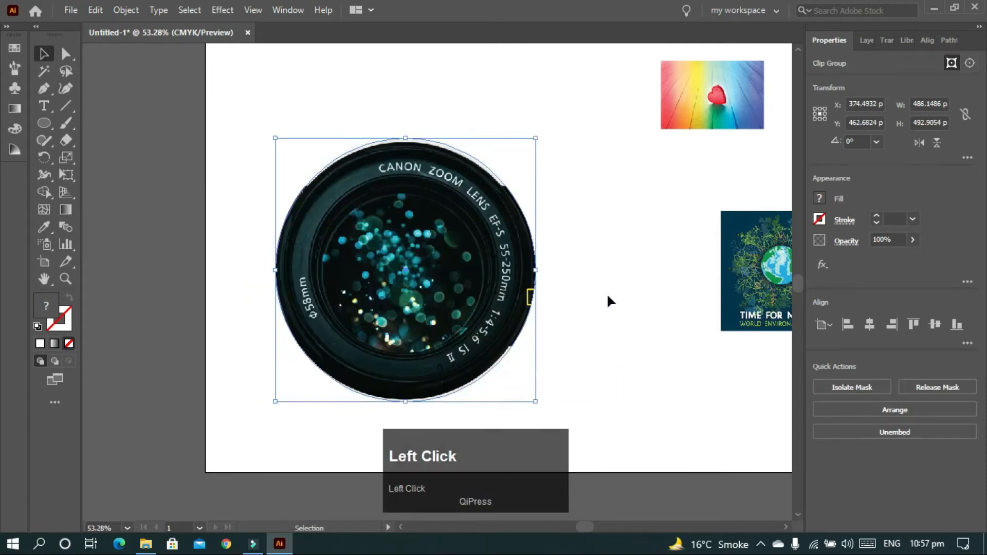
- Reduce the clipped lens group's height slightly to about 486 pt from its upper edge, then deselect it
click(458, 249)
drag(406, 138, 406, 142)
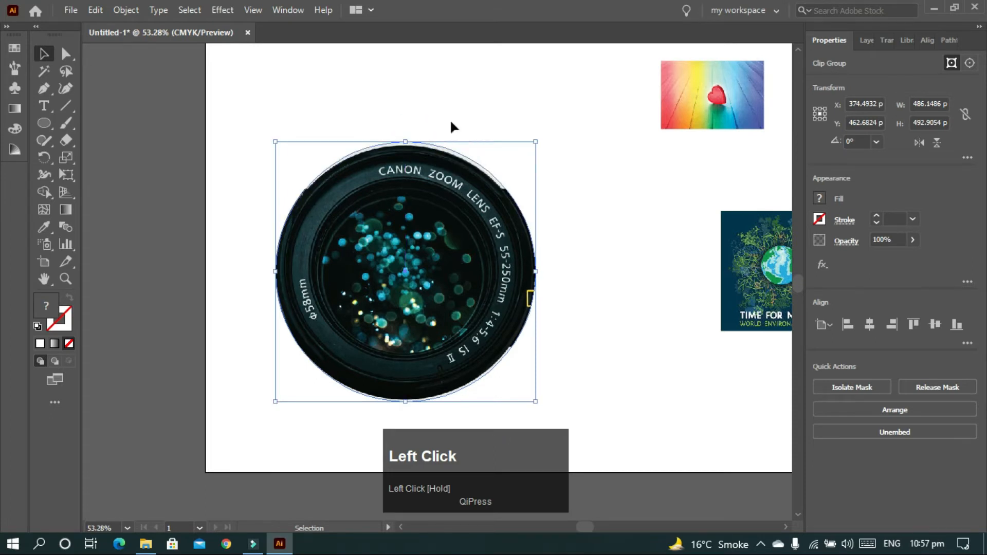
click(465, 116)
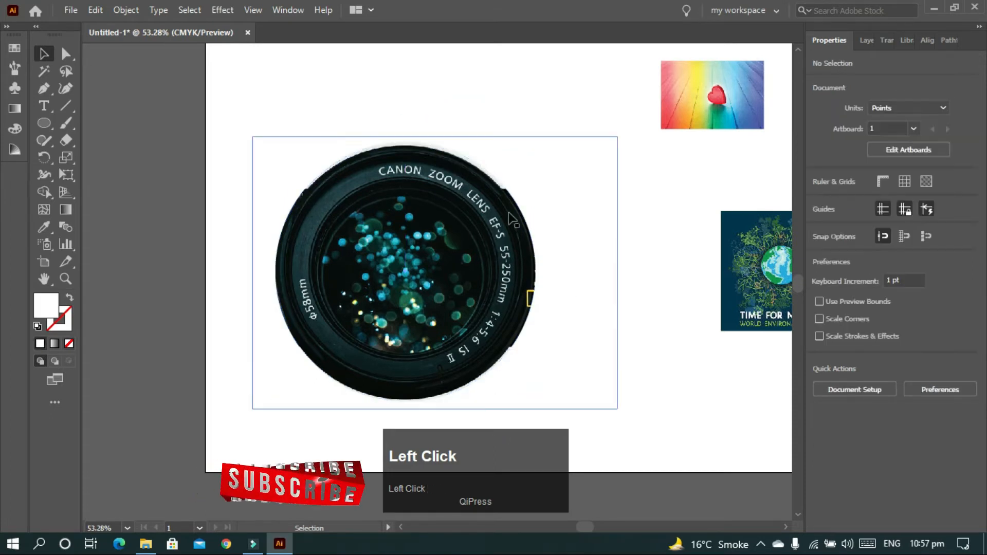
click(556, 225)
click(568, 206)
- Move the clipped lens off the artboard, beyond its left edge
drag(439, 242, 348, 177)
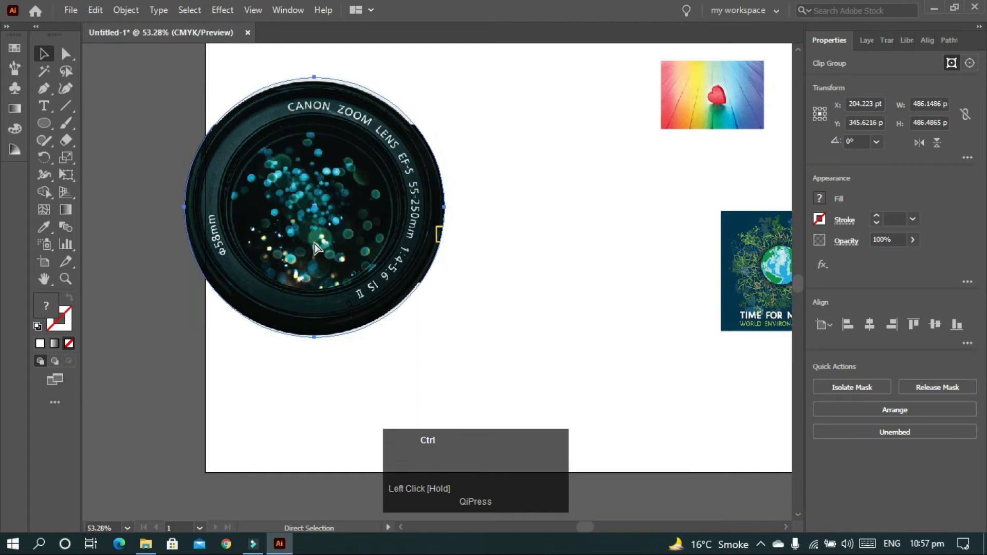
scroll(314, 248, right, 5)
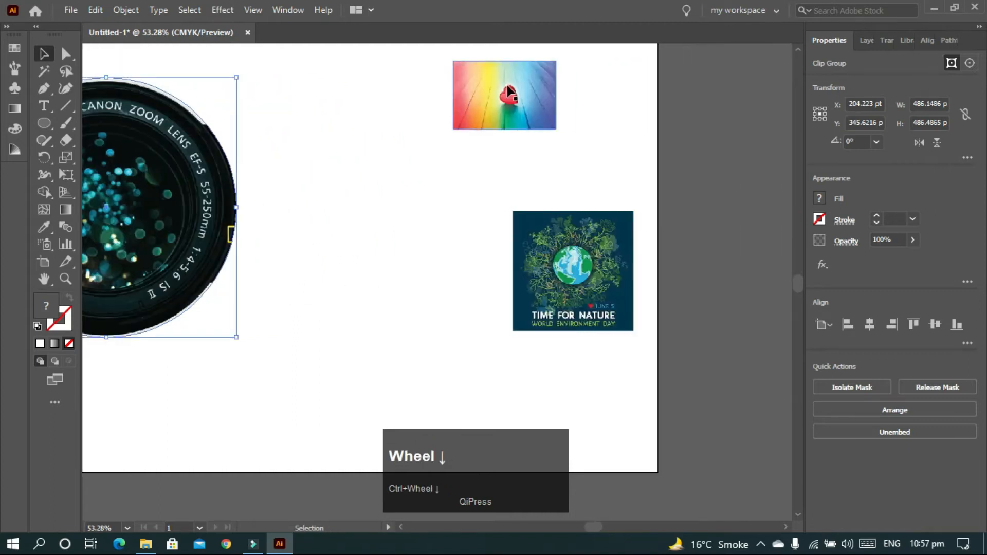
click(508, 88)
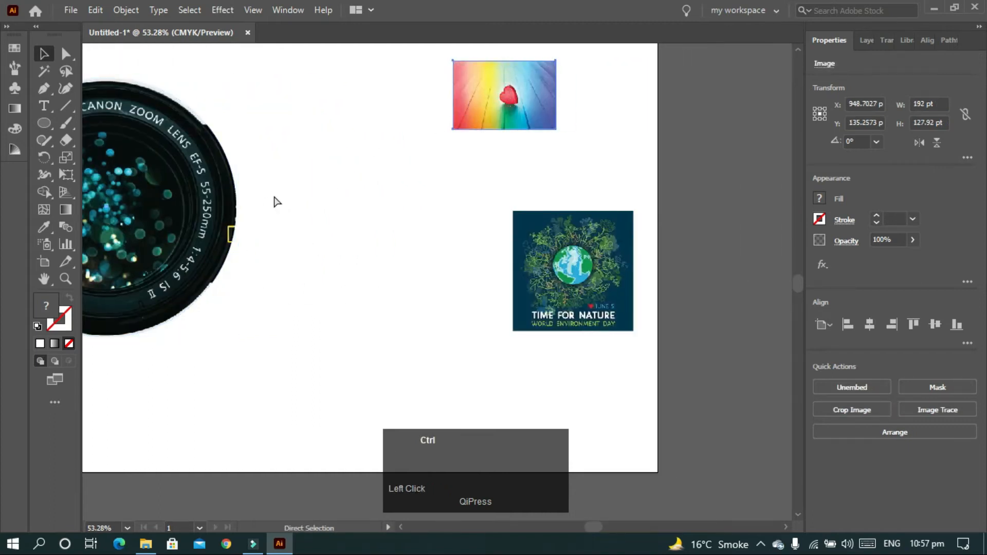
scroll(276, 198, left, 8)
drag(516, 236, 201, 262)
- Move the rainbow heart image toward the middle of the artboard and enlarge it to about 762 × 508 pt
scroll(360, 262, right, 7)
scroll(499, 215, right, 2)
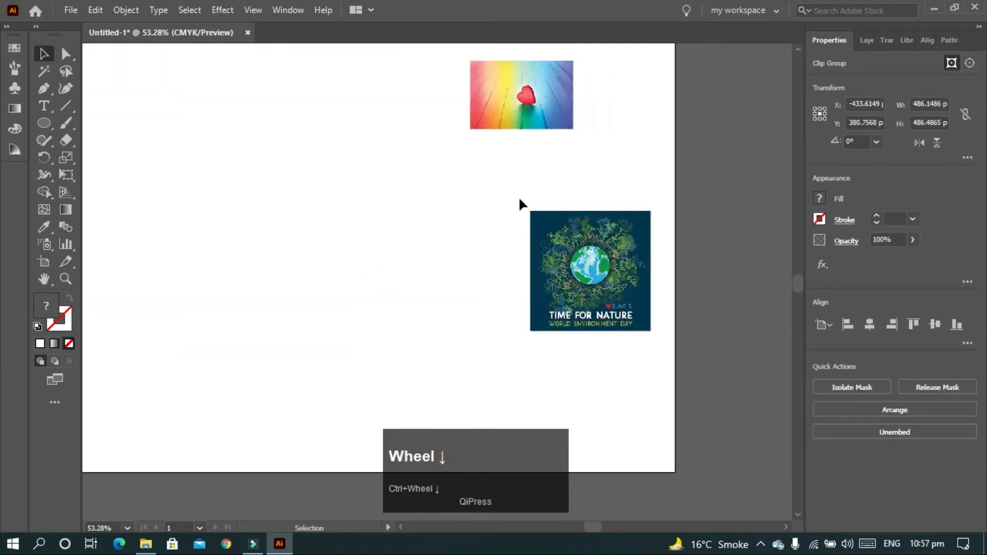
scroll(518, 196, up, 3)
scroll(520, 203, left, 1)
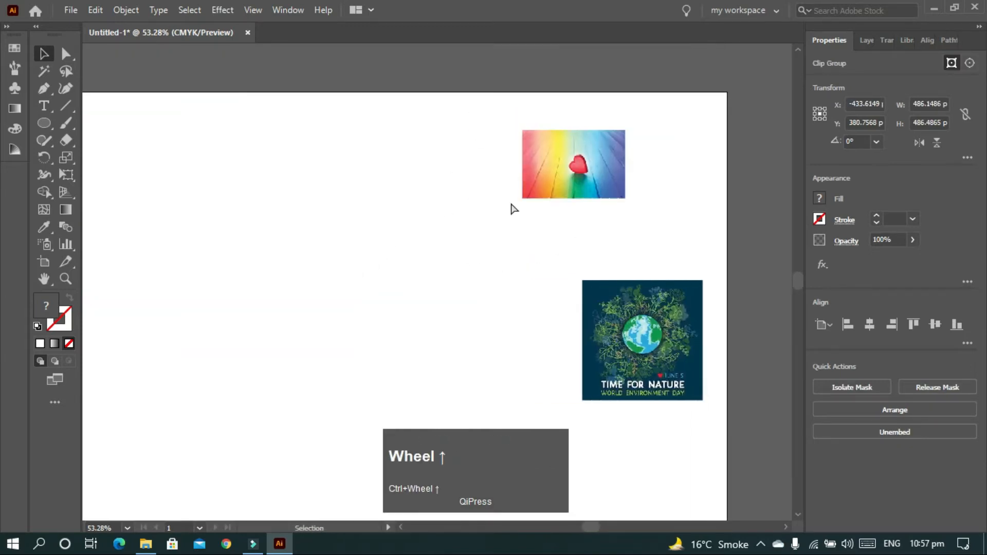
key(ctrl+0)
drag(630, 106, 298, 237)
drag(341, 291, 548, 393)
drag(374, 311, 460, 332)
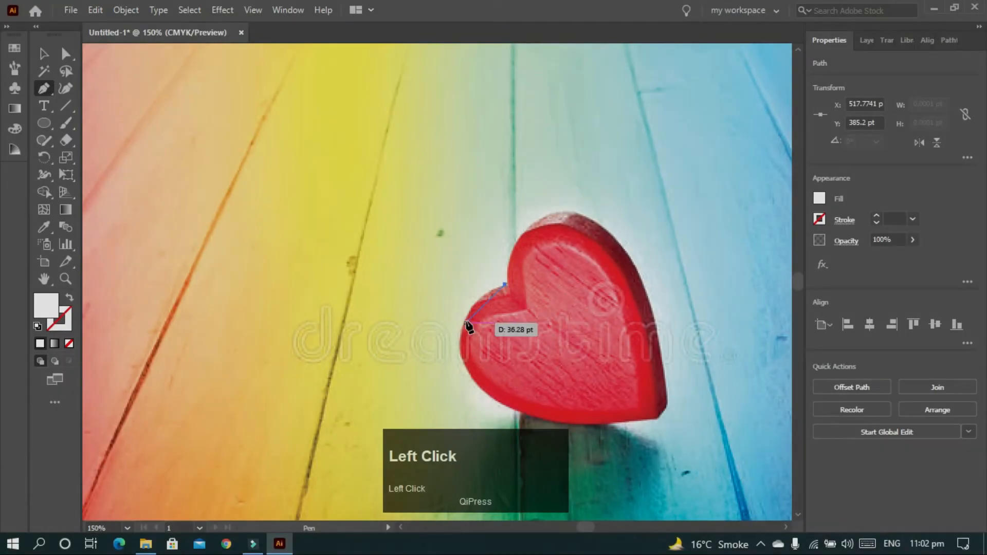
- Trace the left lobe and lower edge of the red heart with the Pen tool, down to its pointed corner
drag(466, 323, 472, 384)
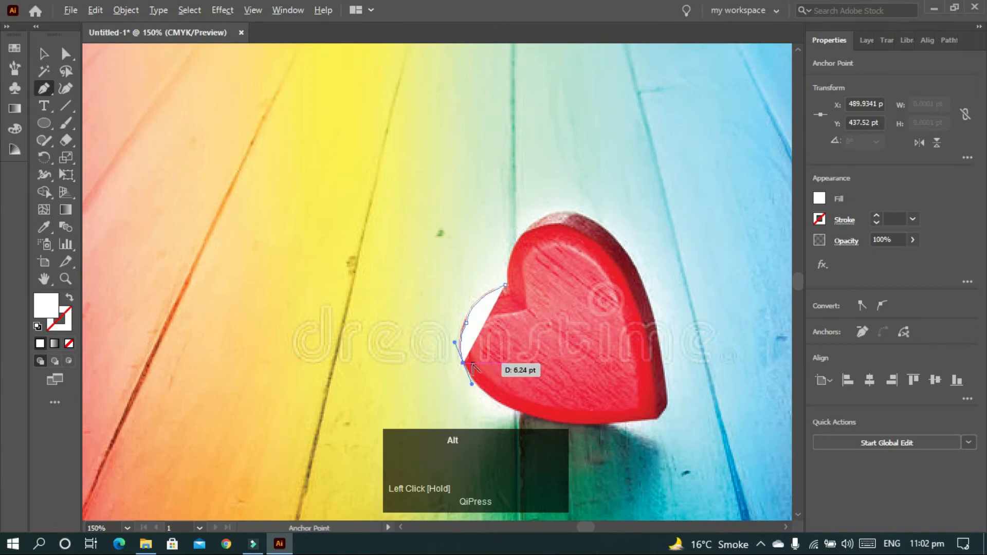
alt+scroll(472, 355, up, 2)
click(502, 423)
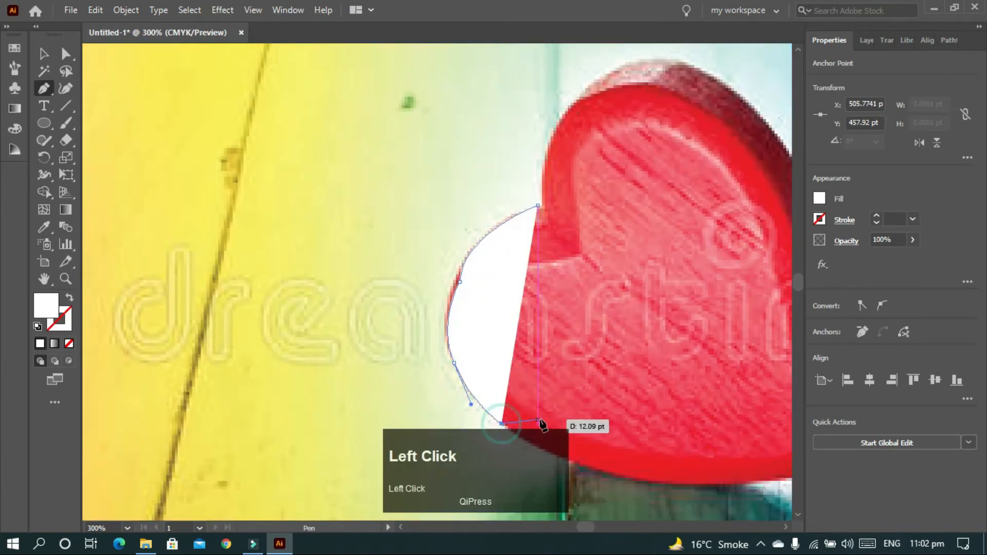
scroll(593, 357, down, 3)
ctrl+scroll(593, 357, right, 3)
drag(466, 374, 692, 394)
click(735, 388)
click(756, 362)
- Continue the Pen path up the heart's right side and around its upper lobe, closing it at the starting notch
scroll(756, 362, up, 3)
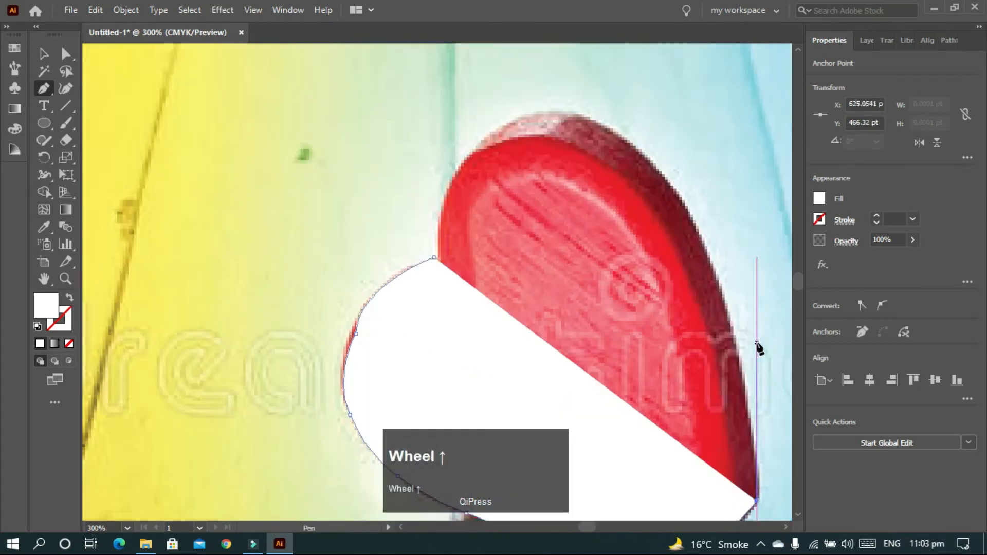
drag(734, 353, 711, 307)
mouse_move(706, 247)
mouse_down()
mouse_move(679, 198)
mouse_move(680, 176)
mouse_move(707, 252)
mouse_up()
drag(655, 168, 577, 120)
click(587, 118)
drag(495, 129, 491, 134)
drag(452, 177, 458, 160)
drag(438, 230, 430, 276)
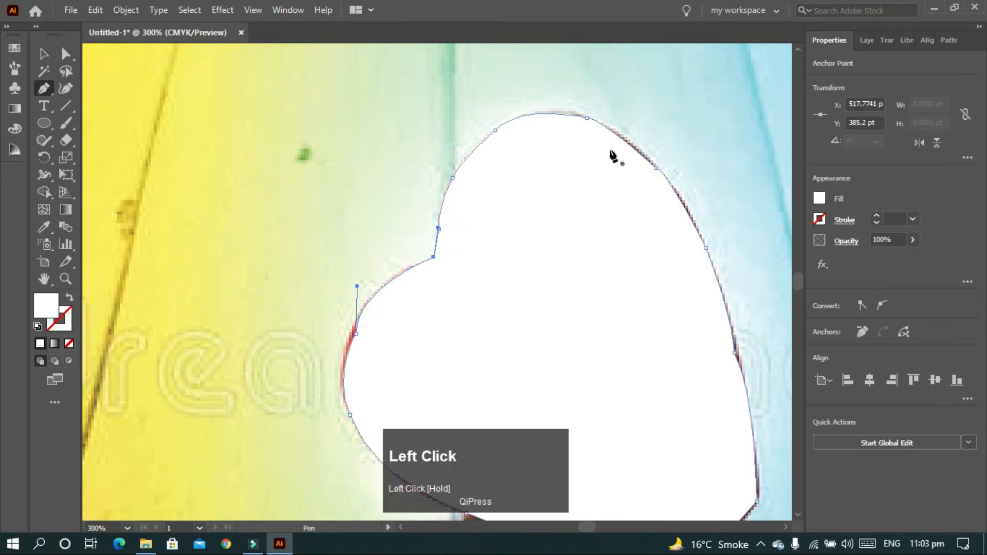
- Select the heart path with the rainbow image, make a clipping mask from them and deselect the result
alt+scroll(406, 268, down, 4)
key(v)
drag(740, 136, 385, 291)
click(383, 82)
drag(319, 81, 450, 345)
drag(440, 290, 440, 281)
right_click(441, 282)
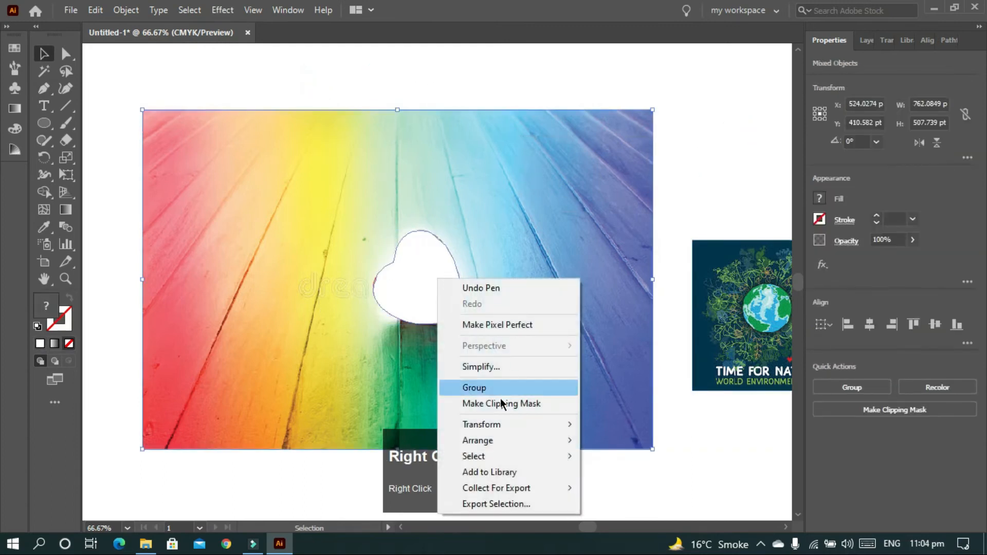
click(501, 397)
click(526, 309)
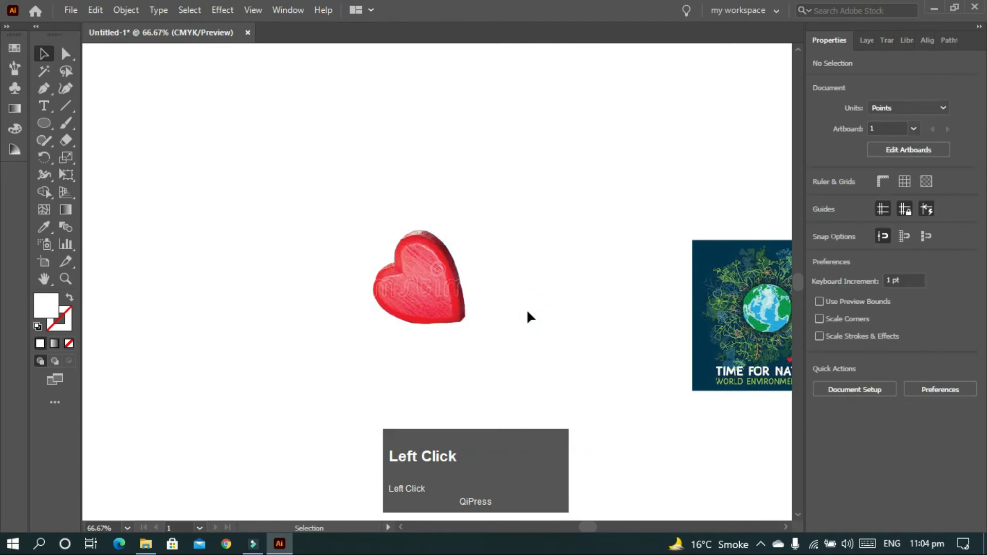
- Move the cut-out red heart off the artboard, placing it above the camera lens, and deselect it
scroll(527, 307, down, 2)
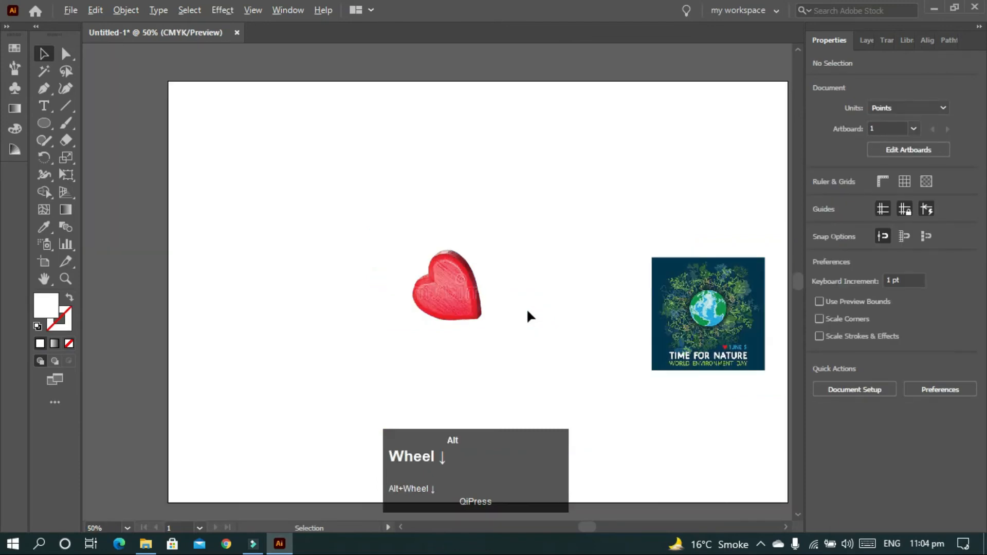
drag(449, 247, 535, 341)
drag(412, 230, 504, 355)
drag(428, 235, 522, 334)
drag(384, 214, 494, 322)
drag(356, 202, 517, 347)
drag(474, 281, 137, 146)
click(331, 244)
- Move the Time for Nature image toward the middle of the artboard, enlarge it to about 778 × 778 pt and deselect it
key(ctrl)
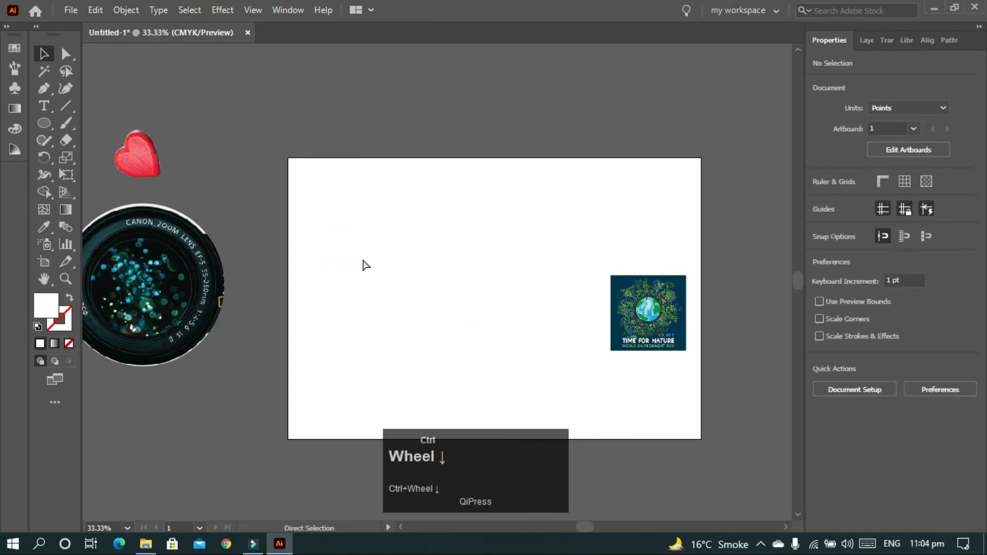
ctrl+scroll(362, 260, down, 2)
drag(560, 311, 376, 259)
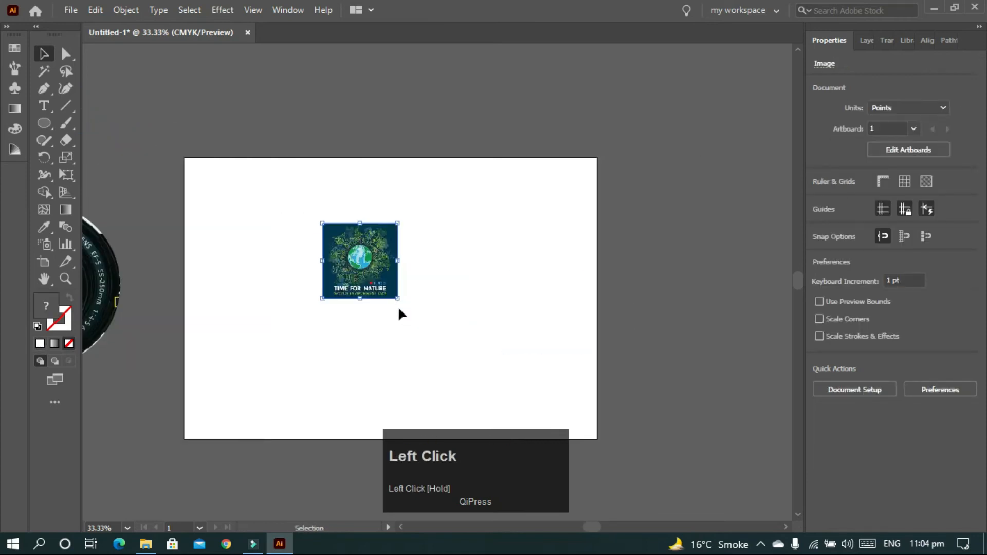
click(396, 297)
drag(395, 298, 443, 325)
drag(519, 401, 618, 423)
key(ctrl+0)
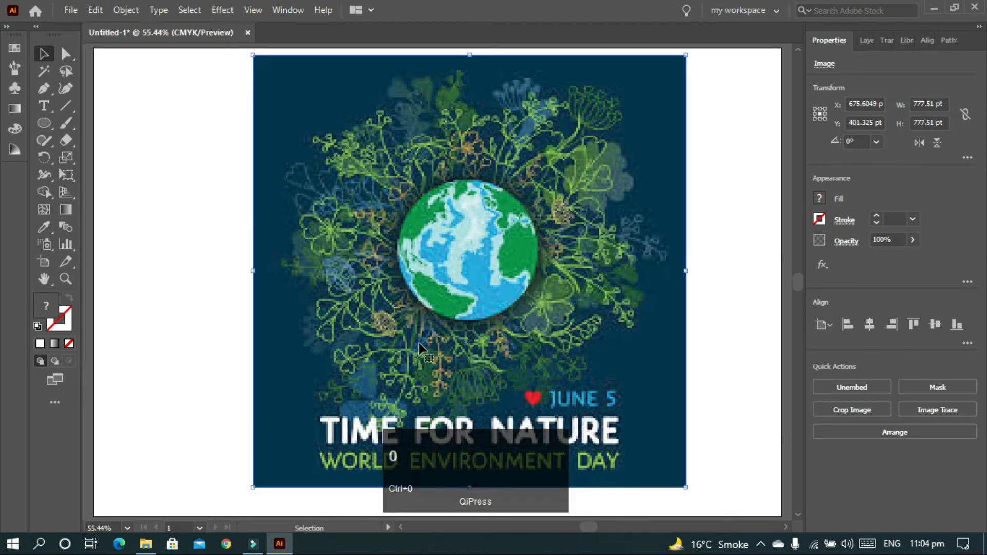
click(721, 264)
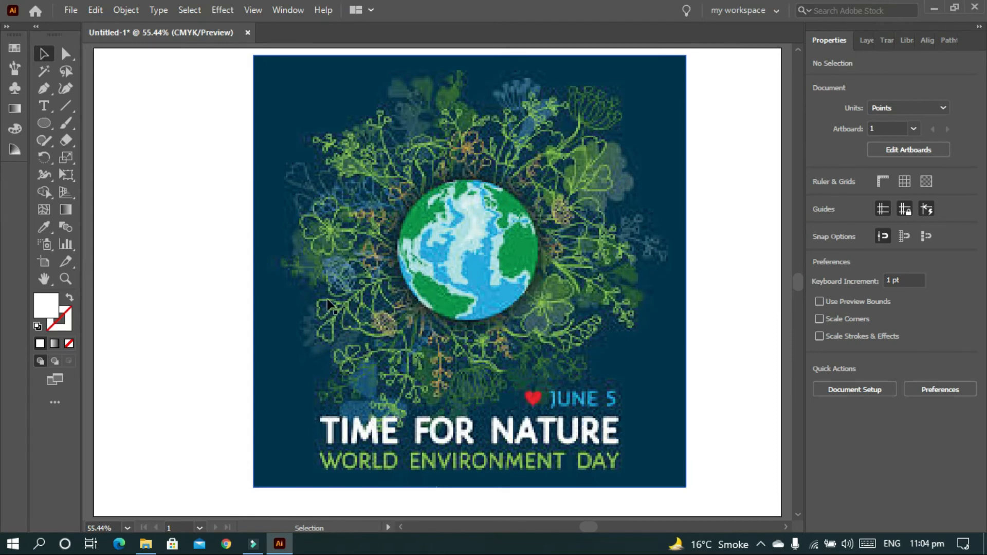
- Draw a circle from the globe's center, then nudge and enlarge it to about 255 pt across so it covers the globe
key(l)
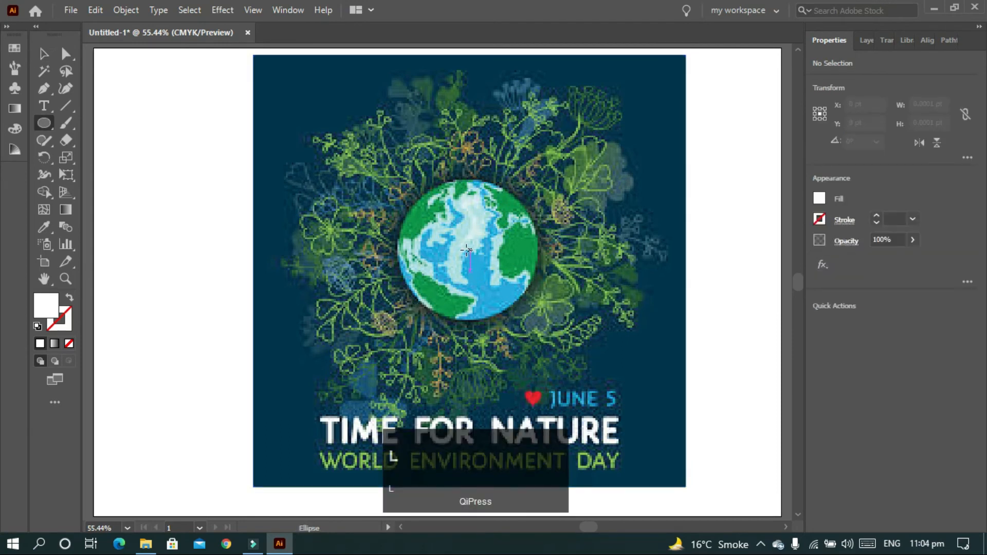
drag(468, 252, 481, 321)
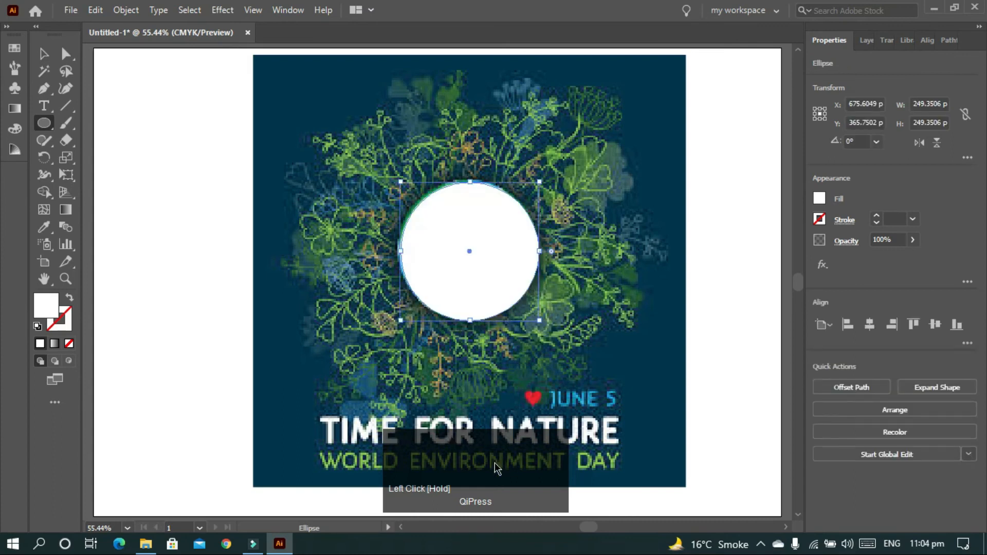
key(Left)
key(Left)
key(Left)
key(Left)
key(Up)
key(Up)
key(Up)
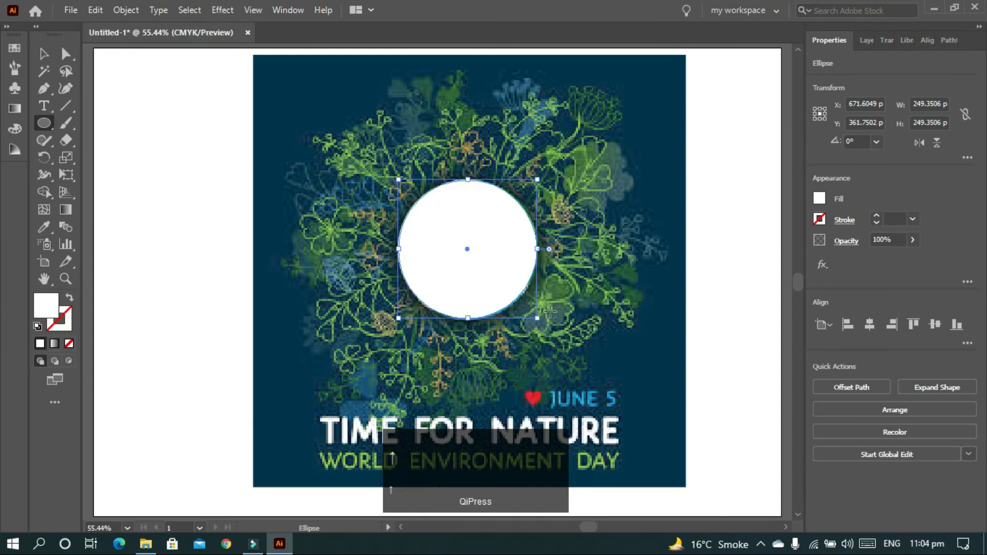
drag(537, 318, 540, 321)
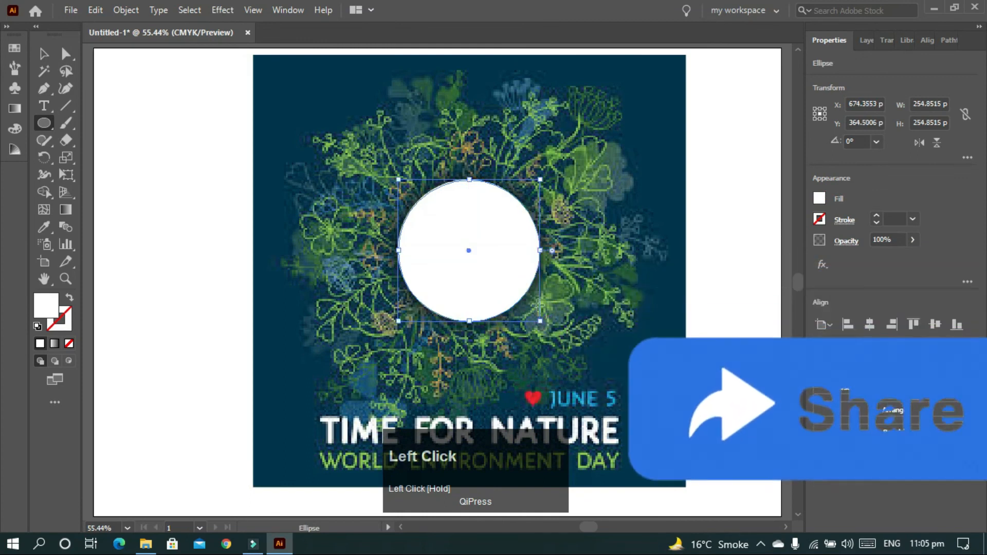
- Select the circle with the Time for Nature image, make a clipping mask from them and select the resulting globe
key(v)
click(706, 188)
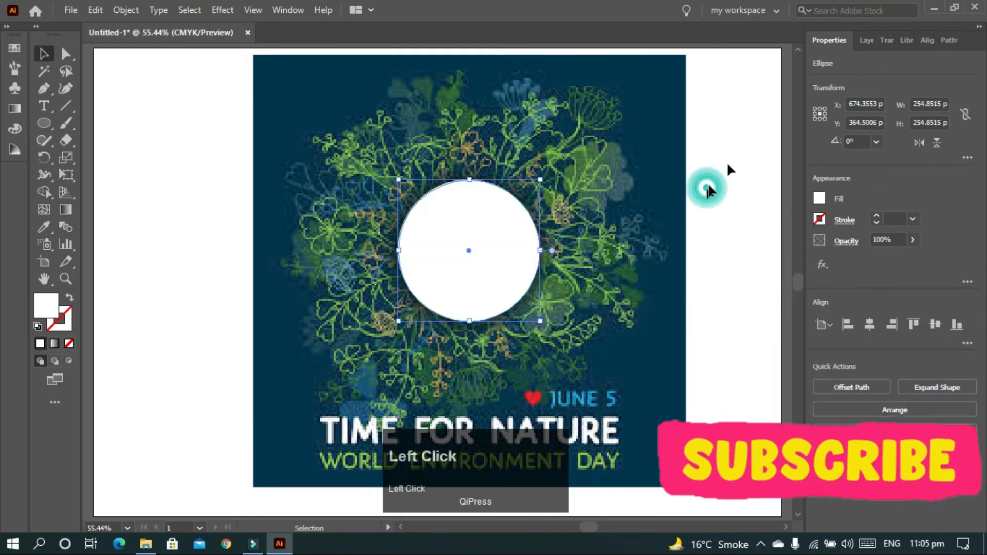
drag(727, 161, 344, 230)
right_click(467, 238)
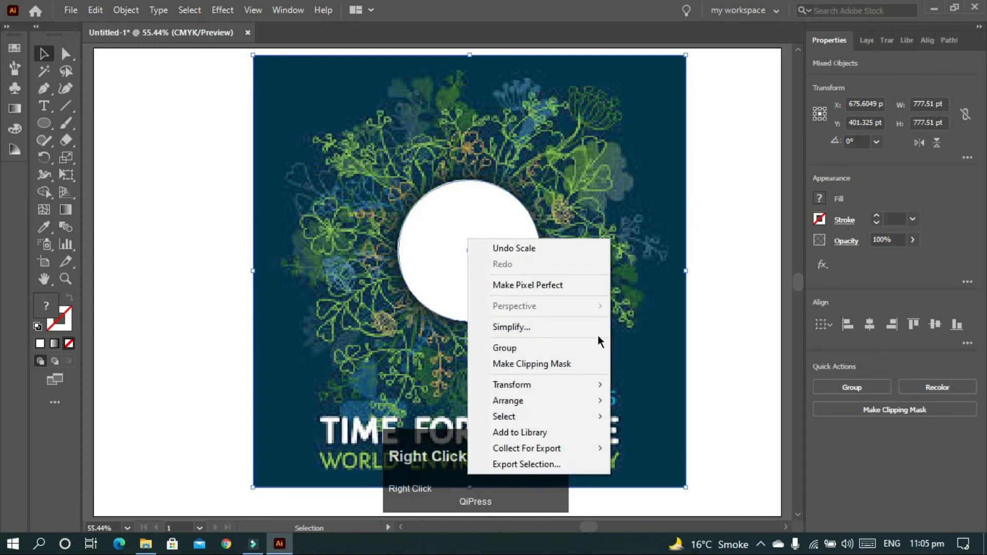
click(532, 363)
click(647, 267)
click(520, 250)
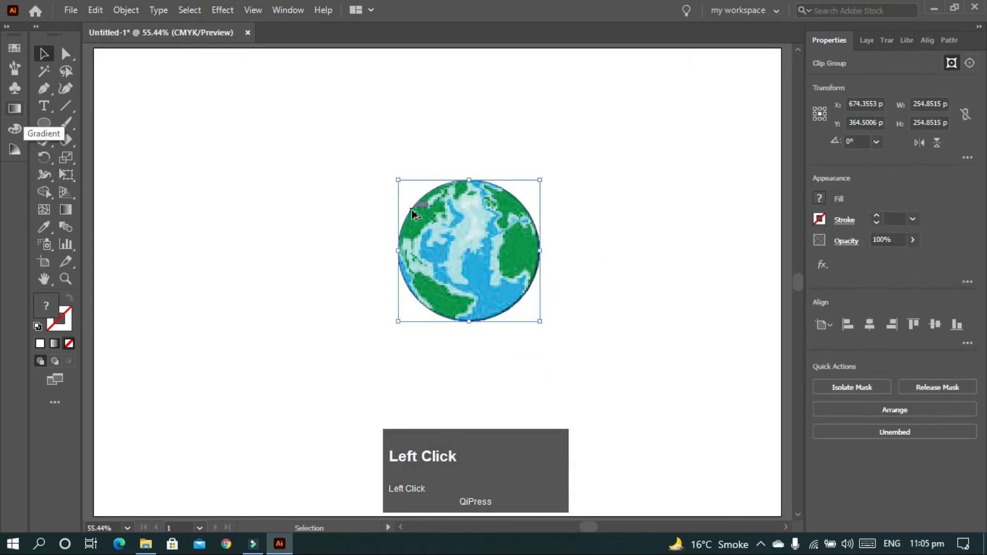
- Move the heart and lens cut-outs together onto the artboard's left side and shift the globe toward its right side
scroll(412, 213, down, 2)
drag(107, 110, 177, 213)
drag(177, 214, 354, 252)
click(455, 242)
drag(429, 229, 524, 217)
- Enlarge the heart cut-out to about 292 × 298 pt and move it between the lens and the globe
click(349, 180)
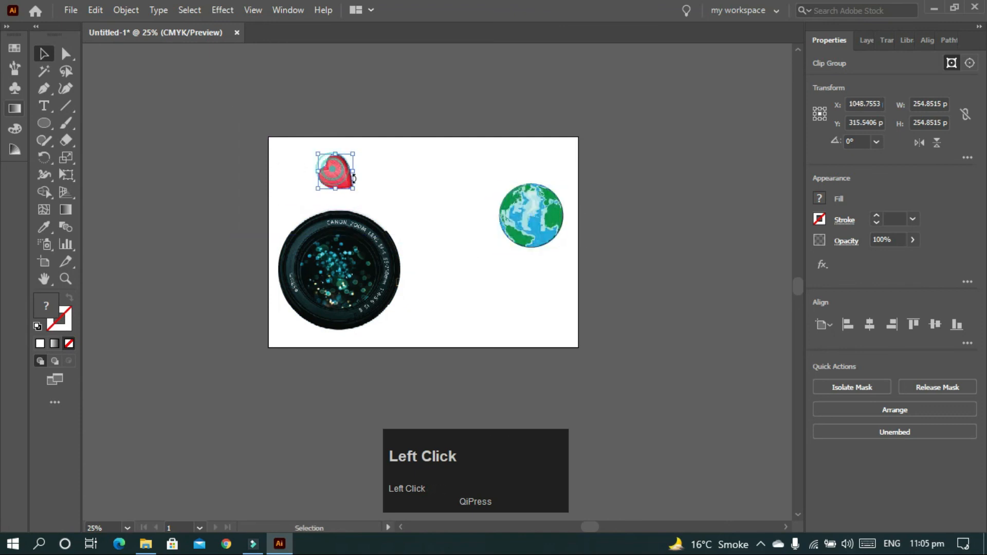
drag(356, 190, 448, 198)
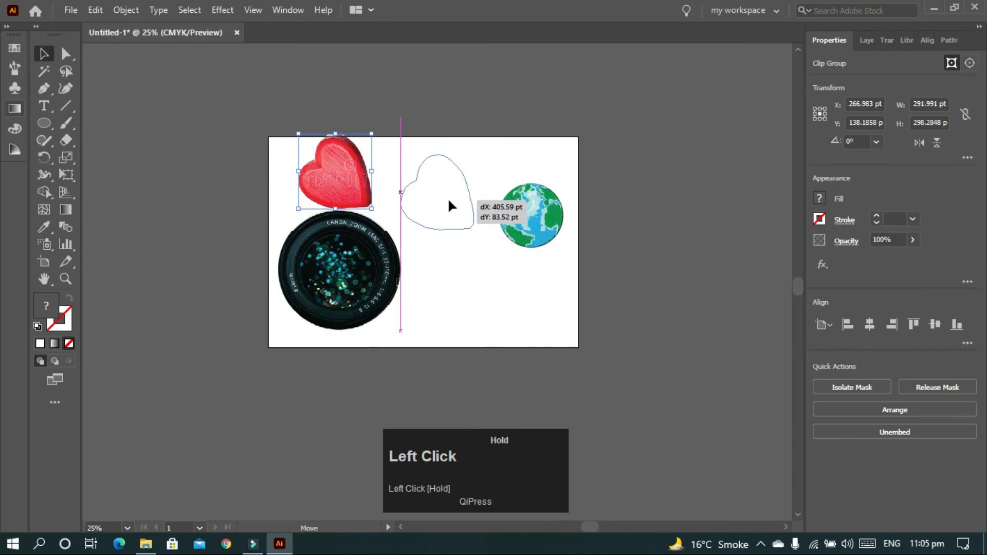